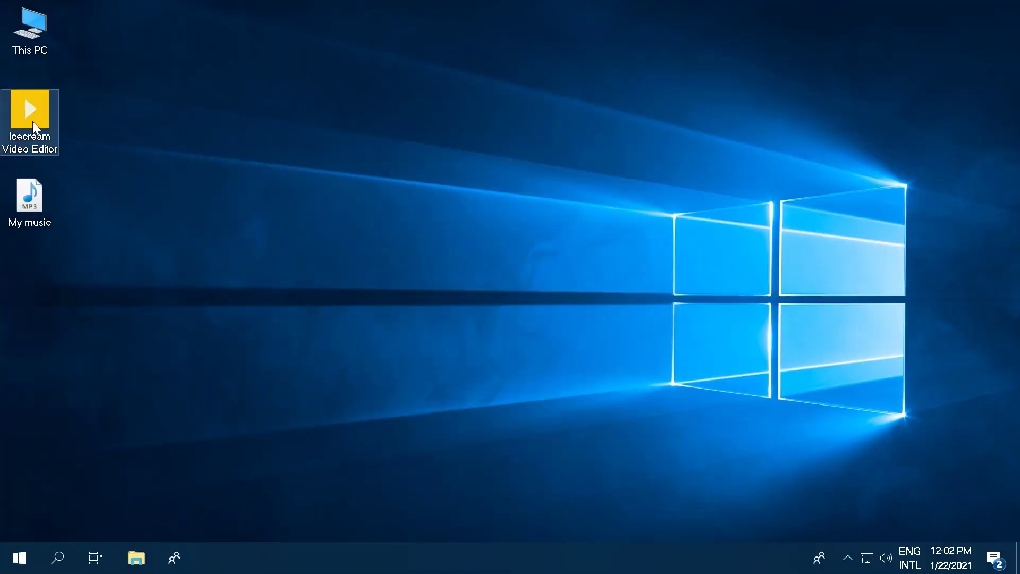
# Launch Icecream Video Editor and import the 'My video' clip into the Media Library
pyautogui.doubleClick(33, 122)
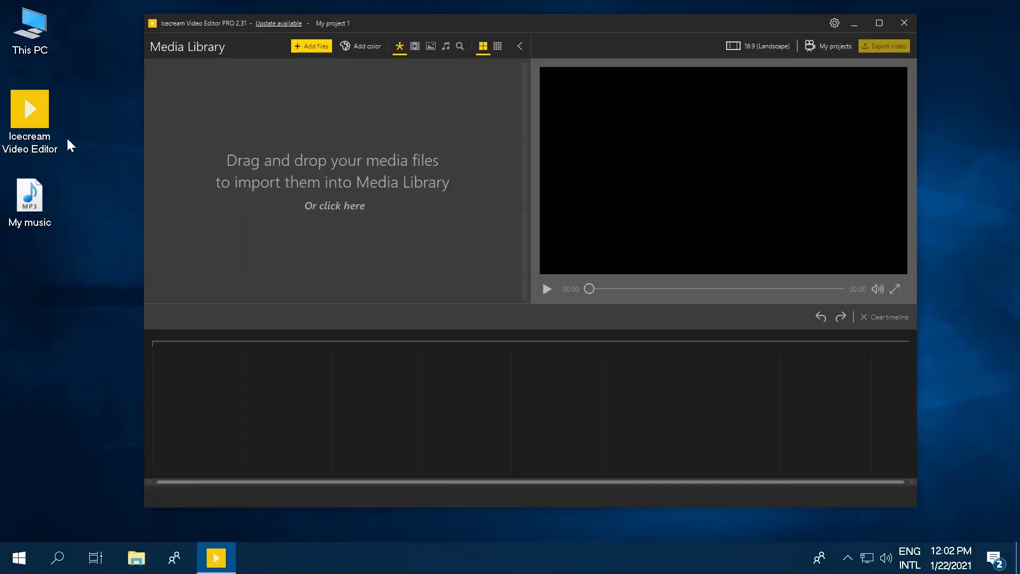
pyautogui.click(318, 45)
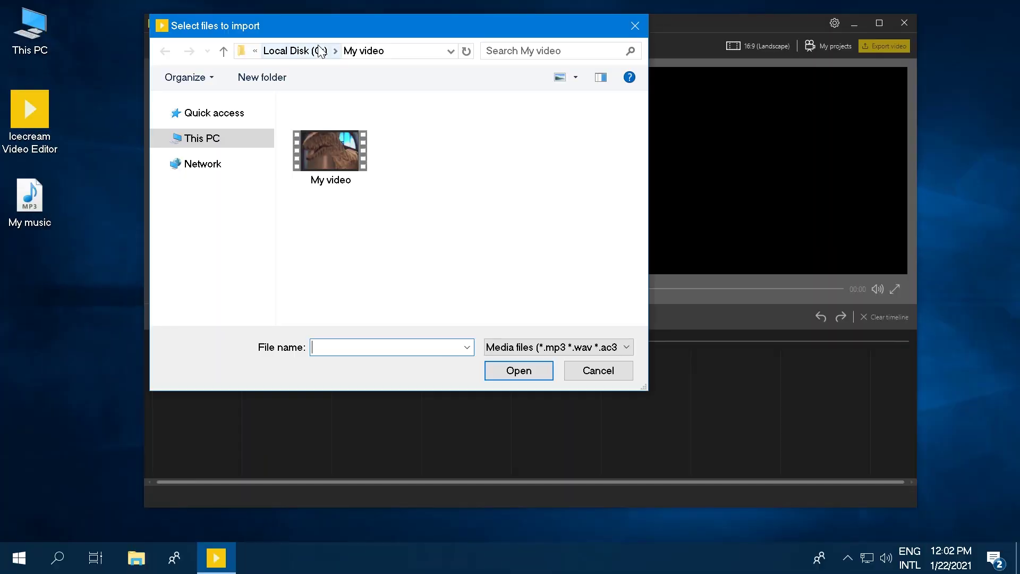
pyautogui.click(316, 139)
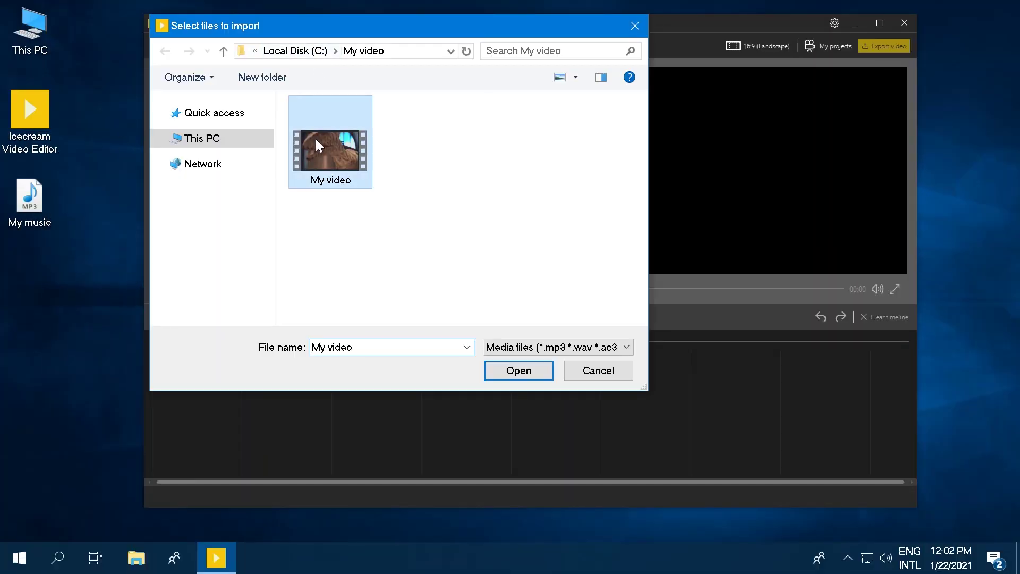
pyautogui.click(506, 374)
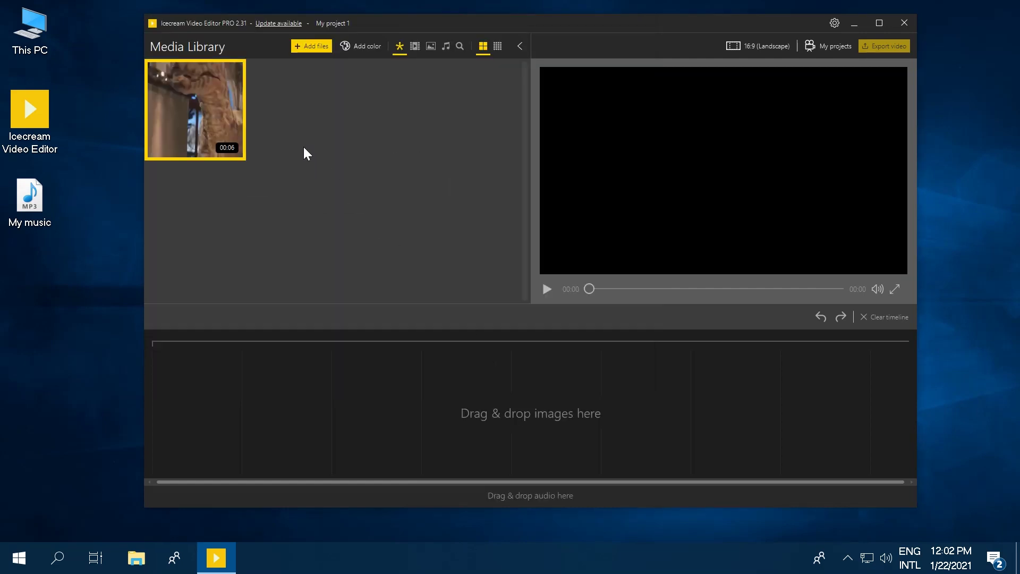
# Place the 6-second 'My video' clip on the timeline and play the preview
pyautogui.moveTo(206, 136); pyautogui.dragTo(209, 394)
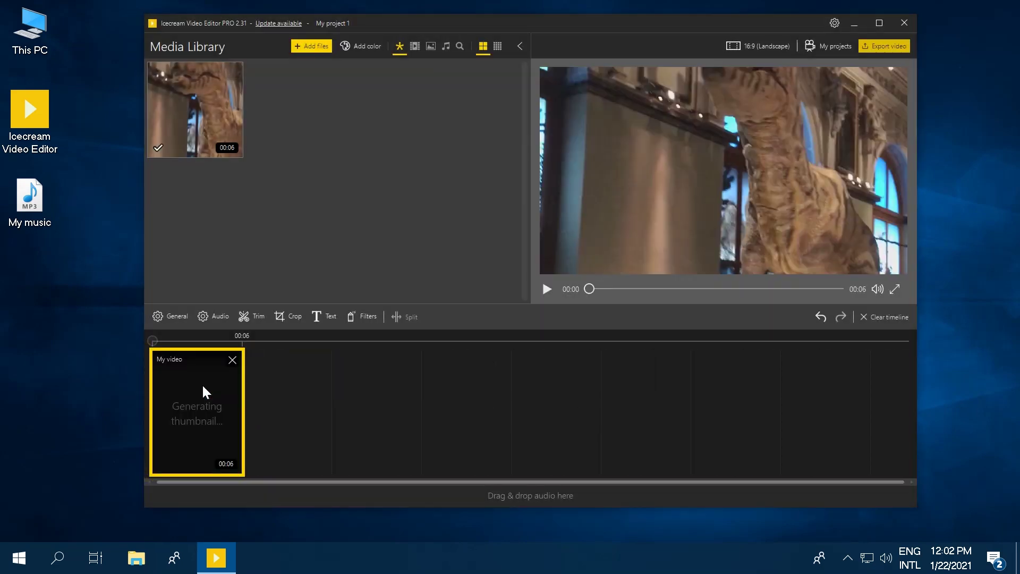
pyautogui.click(547, 289)
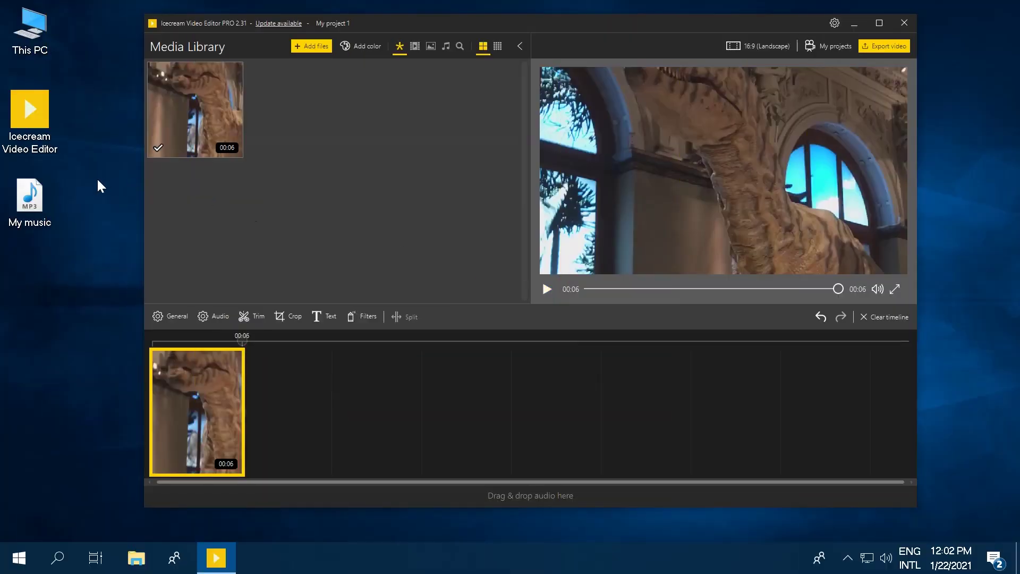
# Import 'My music.mp3' from the desktop and drop it on the audio strip
pyautogui.moveTo(31, 199); pyautogui.dragTo(322, 162)
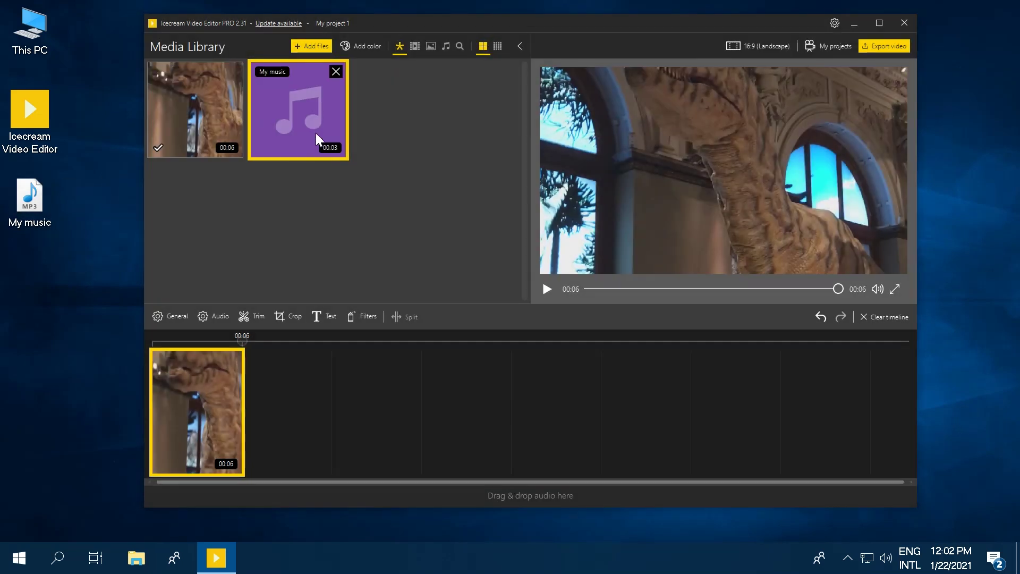
pyautogui.moveTo(317, 120)
pyautogui.mouseDown()
pyautogui.moveTo(200, 445)
pyautogui.moveTo(191, 499)
pyautogui.mouseUp()
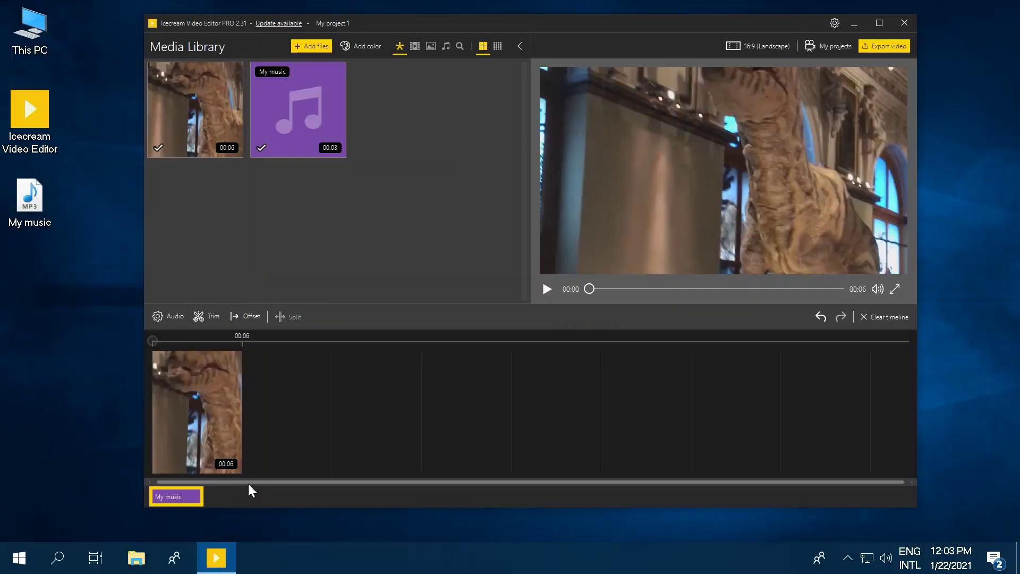
# Enable Loop audio on the 'My music' track so it fills 6 seconds
pyautogui.click(177, 317)
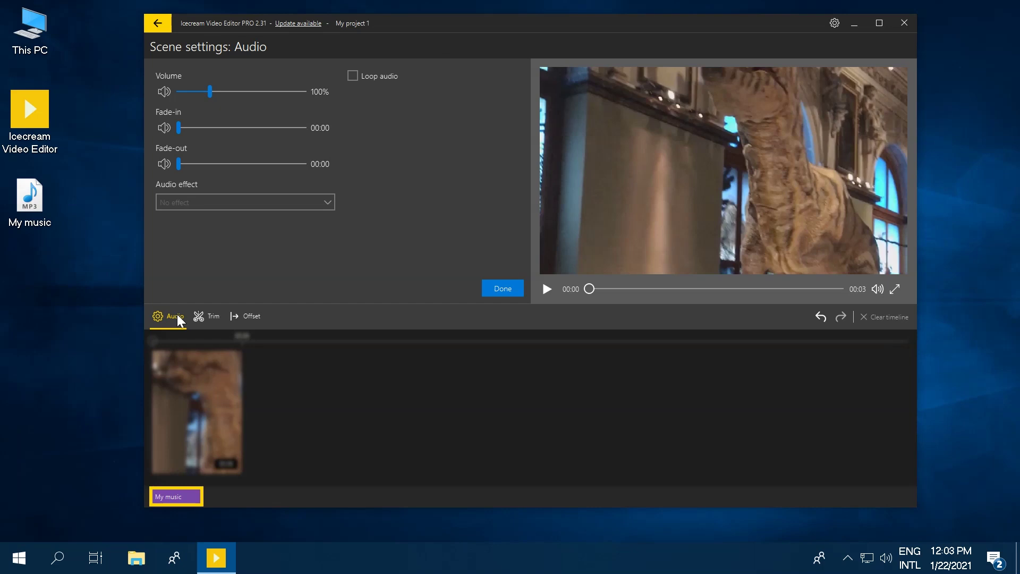
pyautogui.click(547, 289)
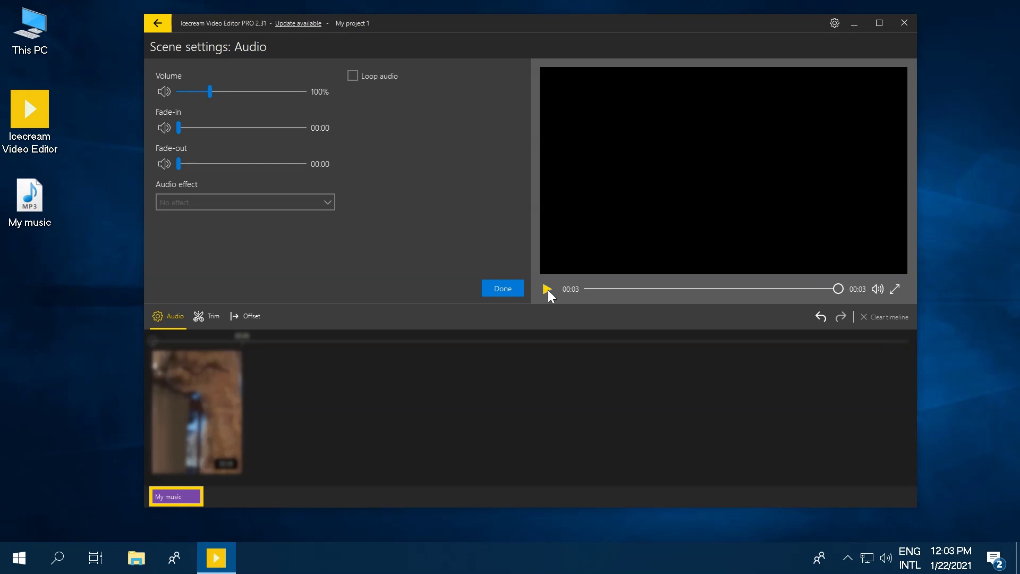
pyautogui.click(352, 76)
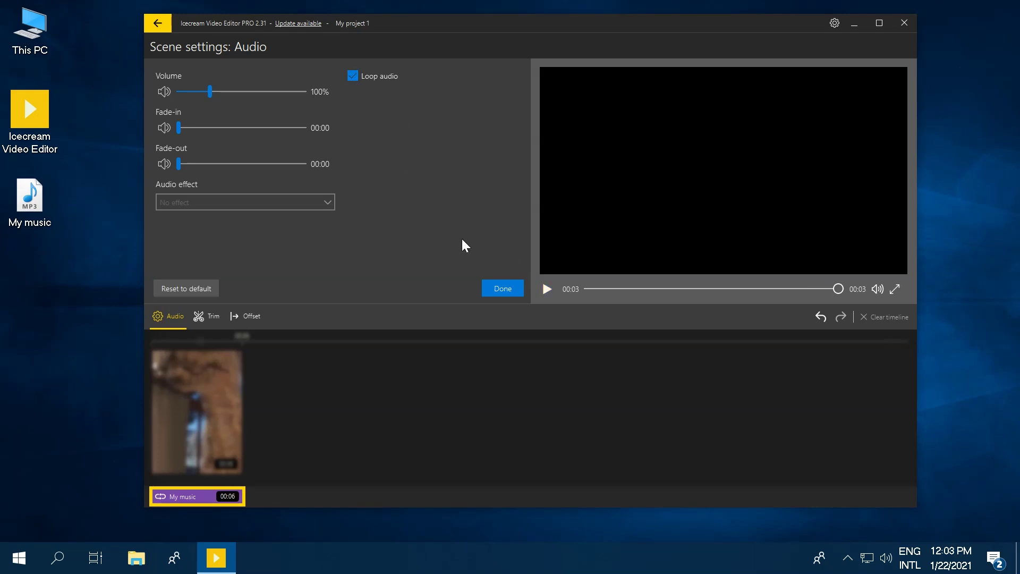
pyautogui.click(500, 292)
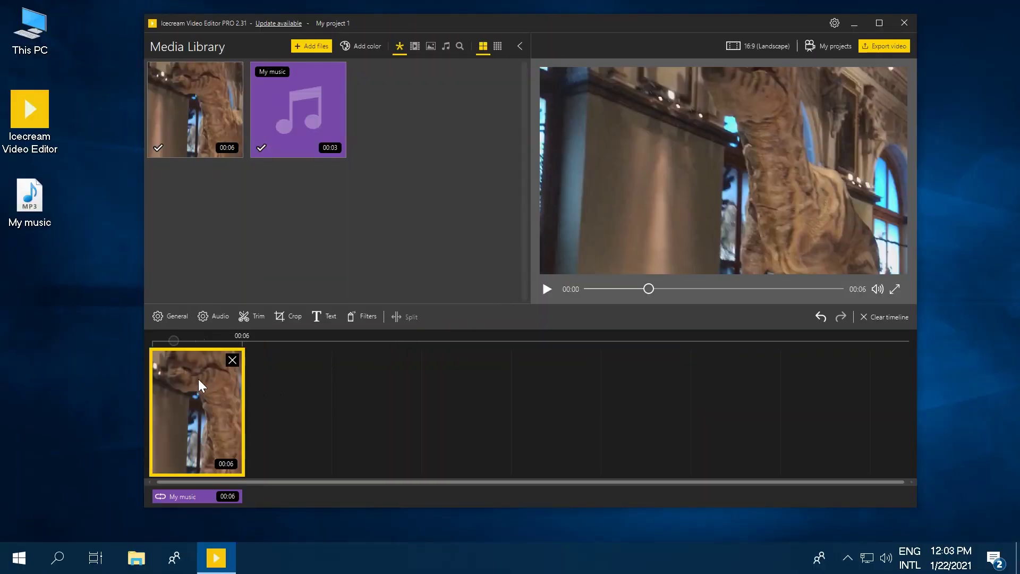
# For the video clip, tick 'Adjust added soundtrack to the original audio' and keep original audio on
pyautogui.click(213, 318)
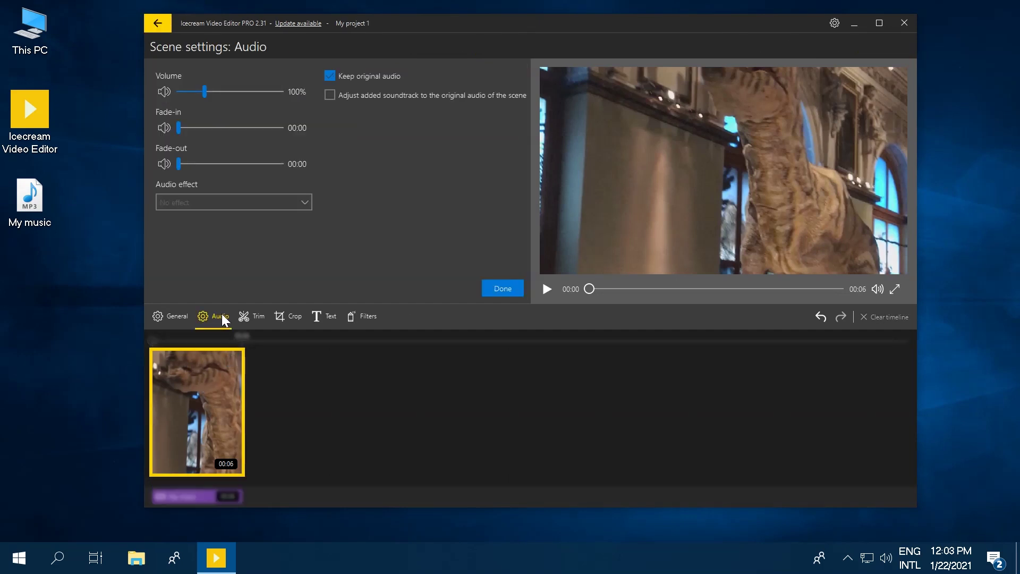
pyautogui.click(330, 97)
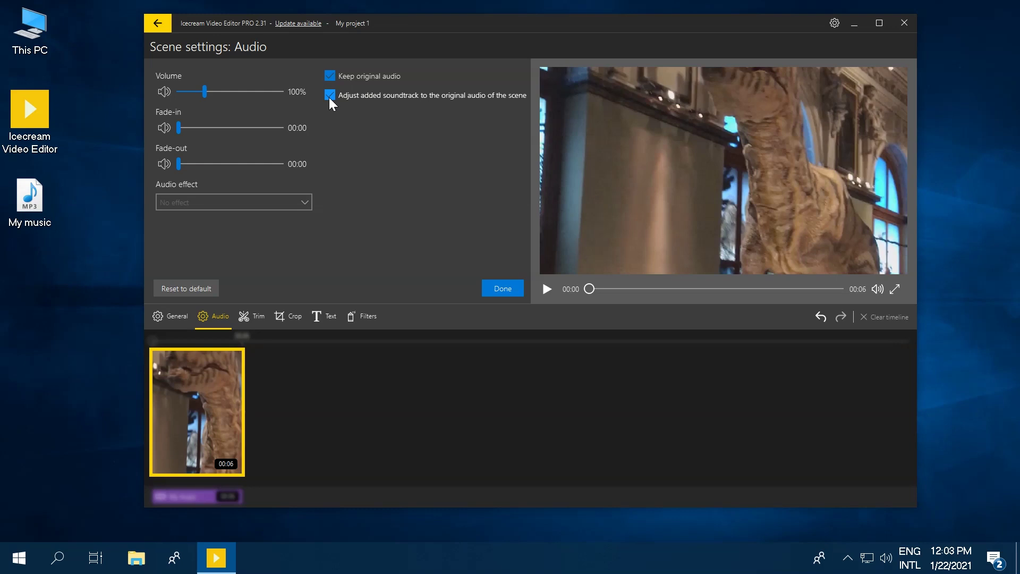
pyautogui.click(331, 78)
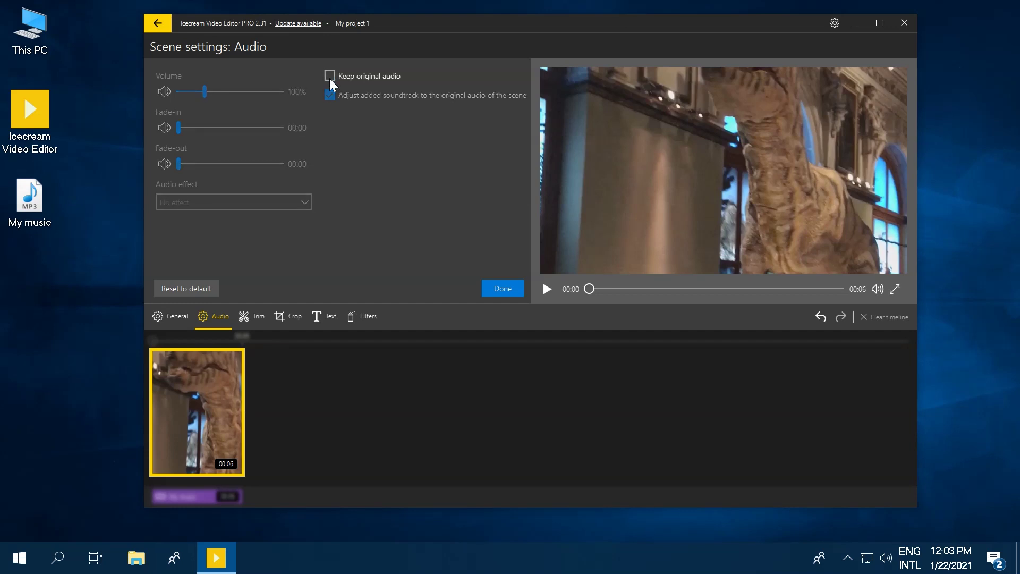
pyautogui.click(331, 80)
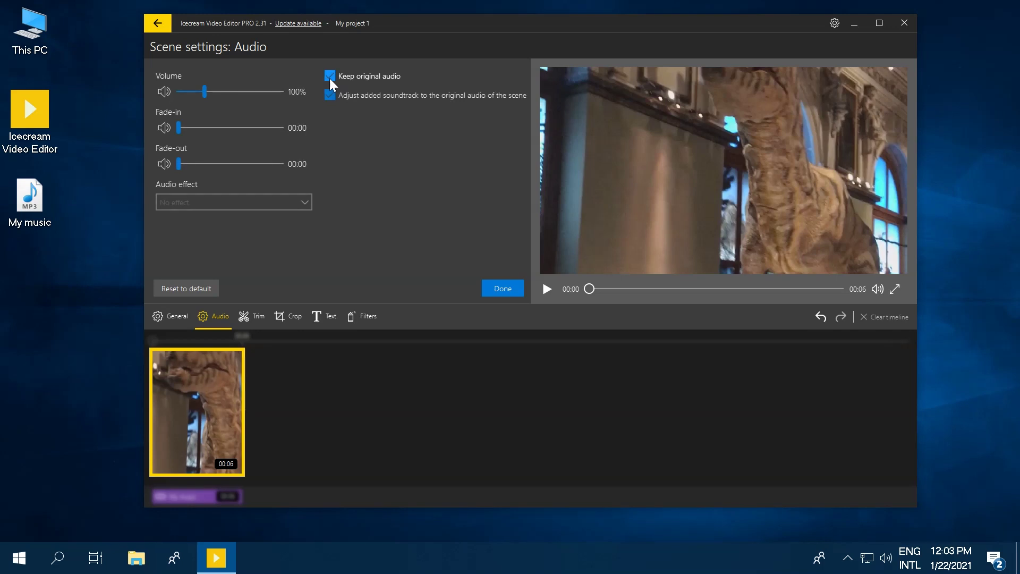
# Apply the scene audio settings and preview the video with its looping soundtrack
pyautogui.click(498, 294)
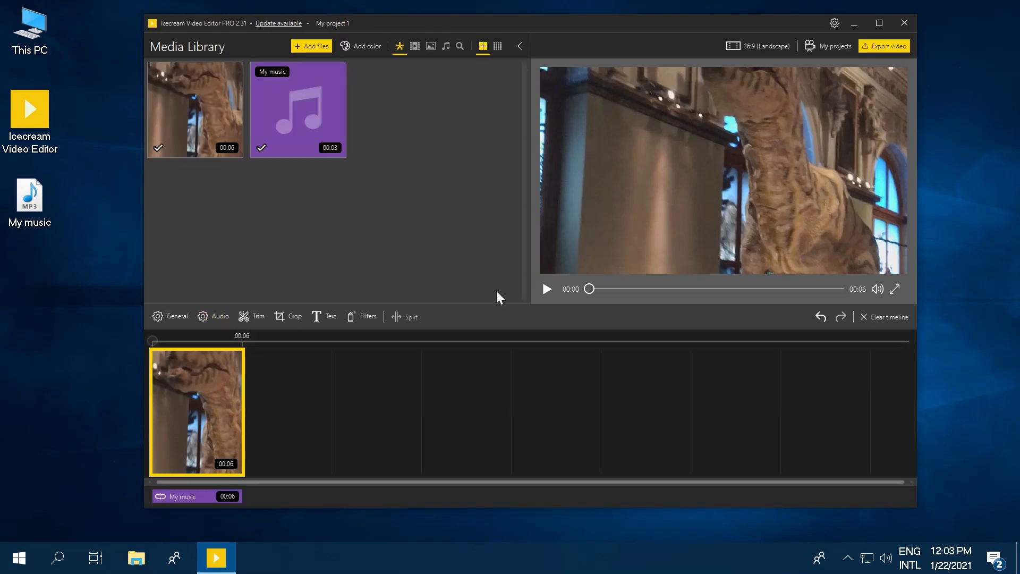
pyautogui.click(547, 289)
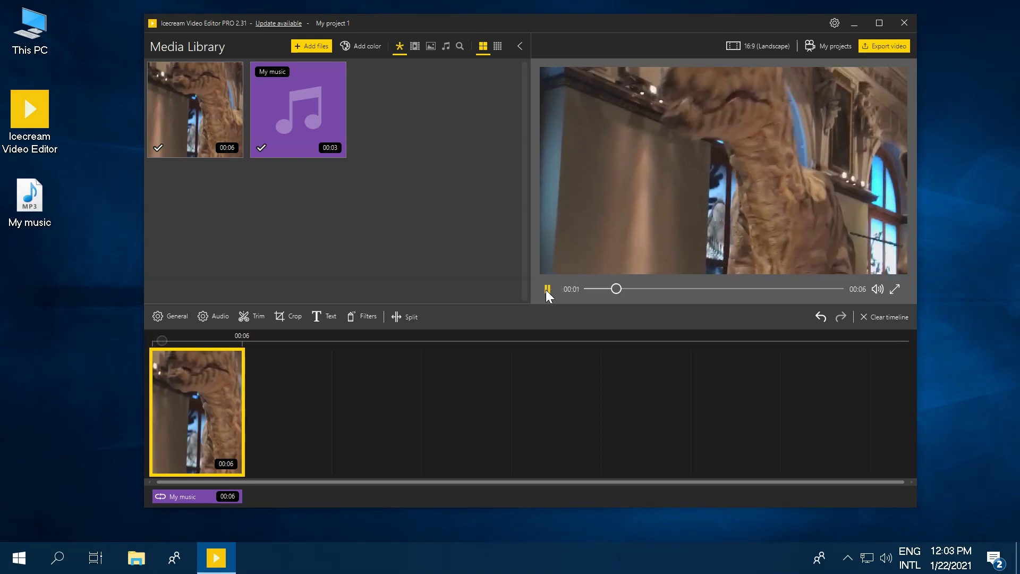